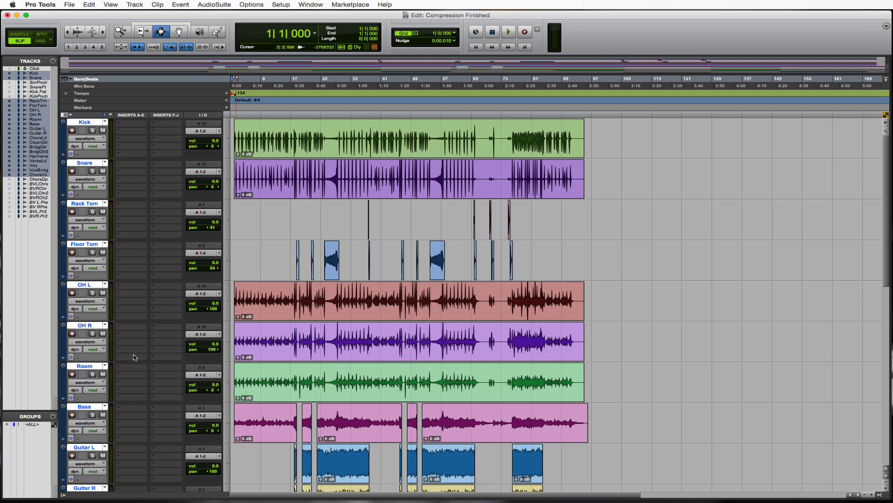
Solo the Kick track and insert the mono Dyn3 Compressor/Limiter in its first insert slot.
left_click(92, 130)
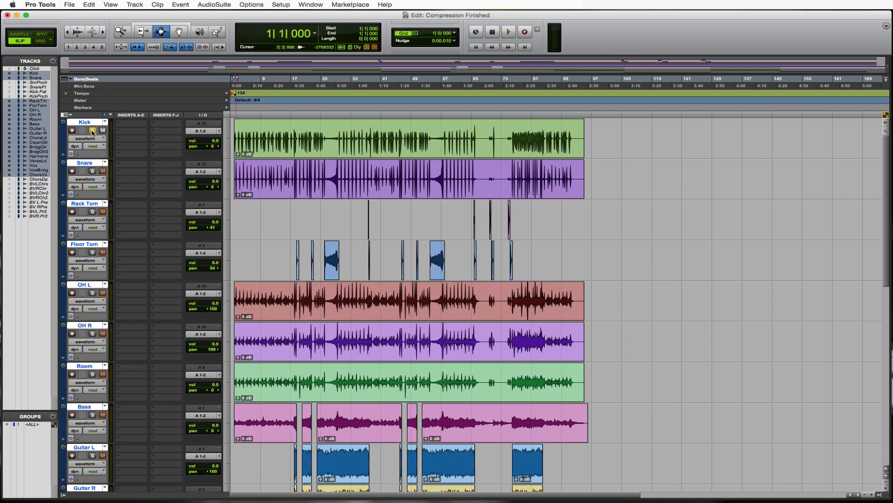
left_click(121, 124)
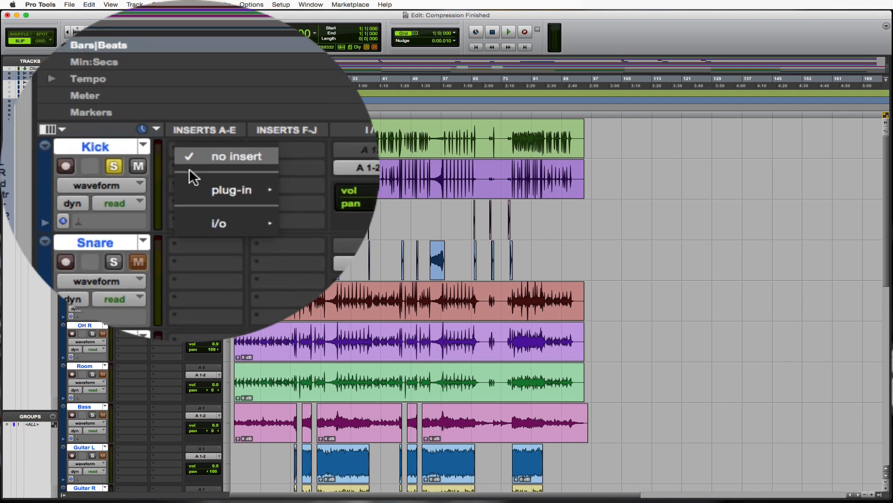
mouse_move(192, 176)
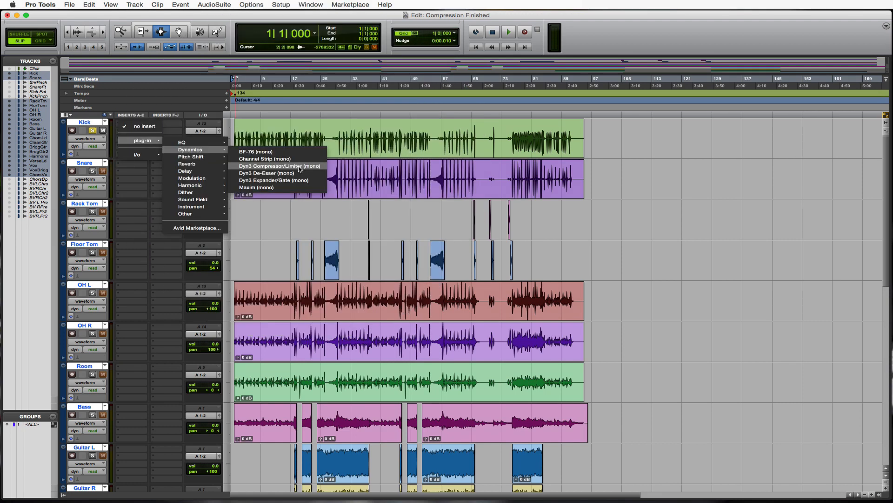
left_click(299, 169)
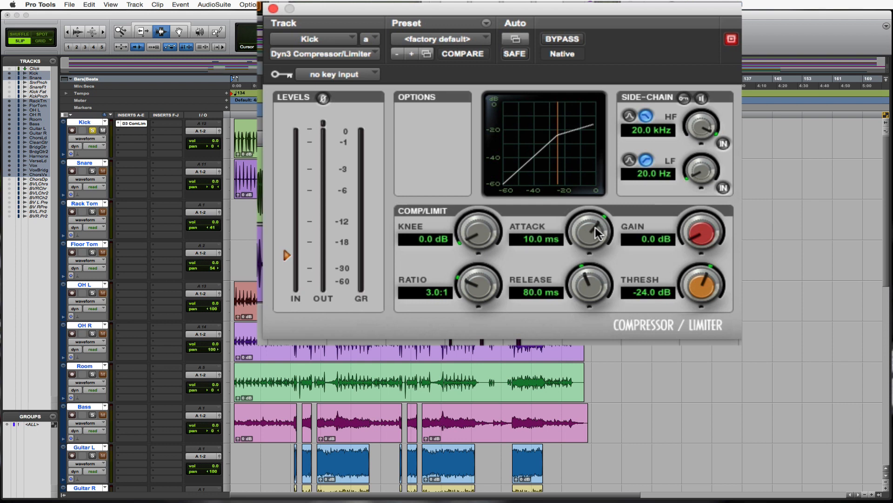
Sweep the Kick compressor's attack between faster and slower times, ending at 2.0 ms.
left_click_drag(595, 227, 589, 265)
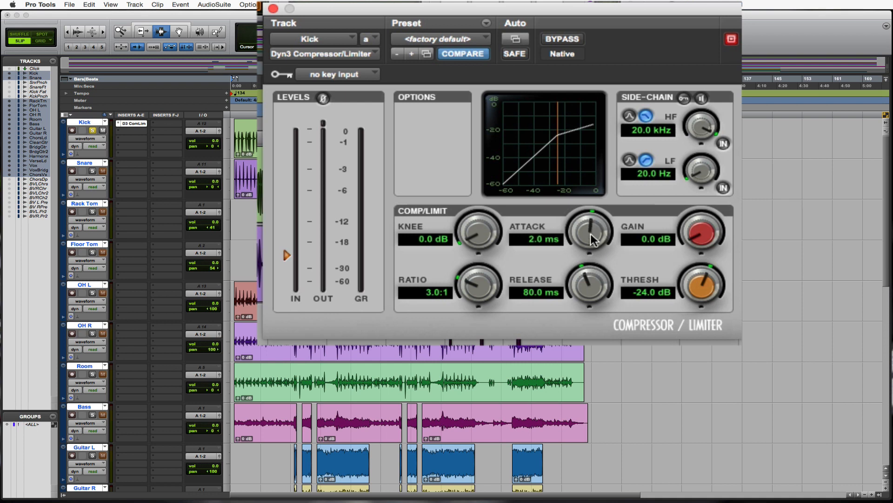
left_click_drag(590, 227, 594, 282)
left_click_drag(600, 230, 593, 151)
left_click_drag(585, 223, 590, 215)
Try extreme ratio and knee values, then settle on a 4.0:1 ratio, 5.2 dB knee and 5.1 ms attack.
left_click_drag(474, 287, 473, 314)
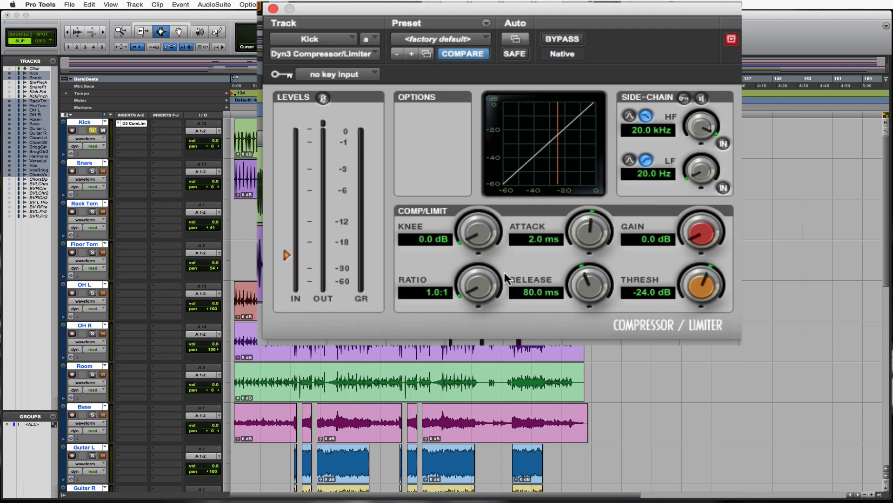
left_click_drag(476, 289, 602, 141)
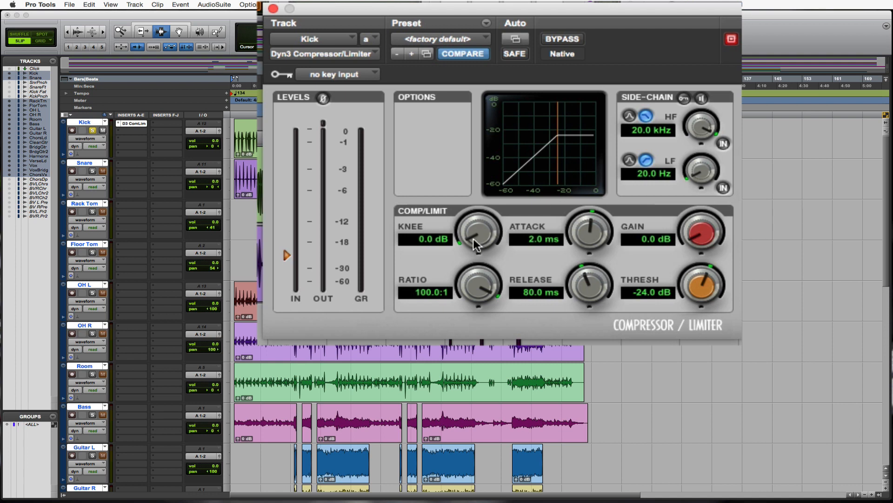
left_click_drag(473, 239, 513, 144)
left_click_drag(483, 288, 484, 348)
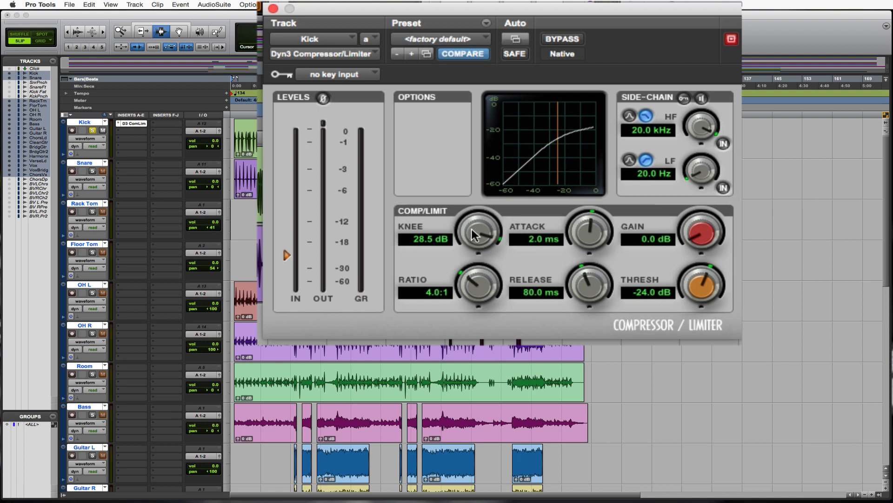
left_click_drag(473, 235, 500, 355)
left_click_drag(589, 233, 588, 200)
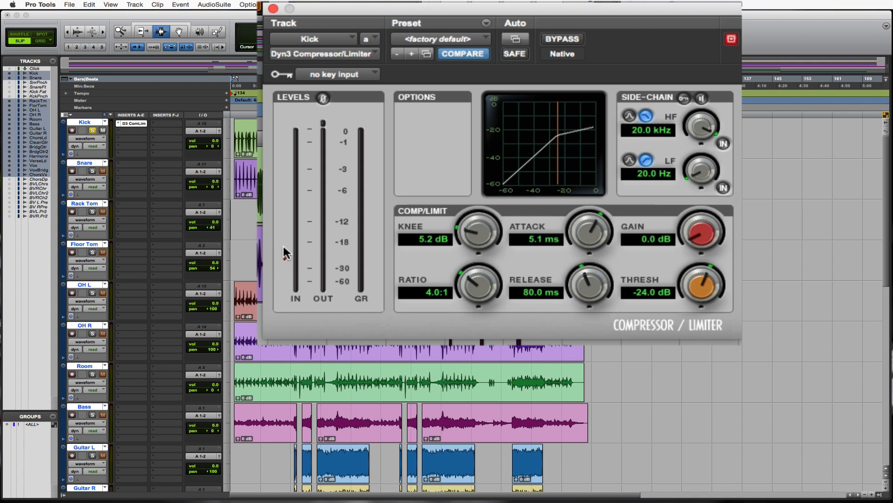
Audition the kick while setting the compressor's threshold to -27.0 dB, and raise the ratio to 9.9:1.
key("space")
left_click_drag(703, 286, 693, 311)
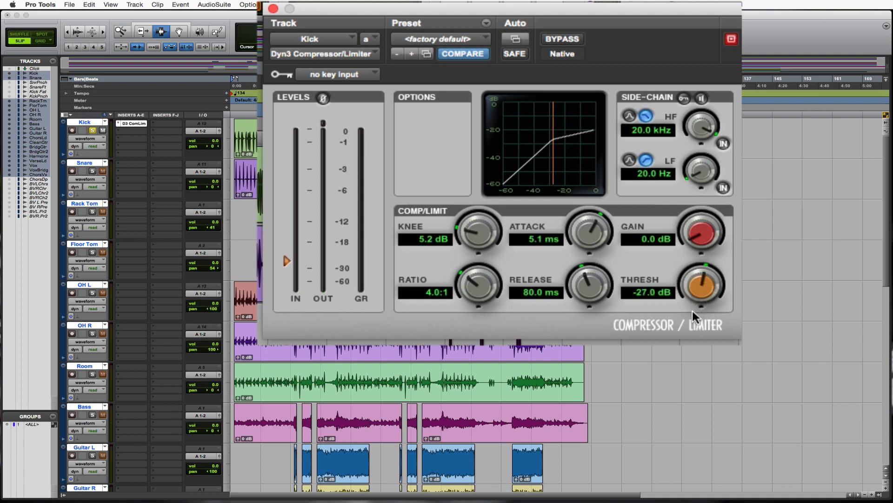
key("space")
left_click_drag(473, 286, 480, 242)
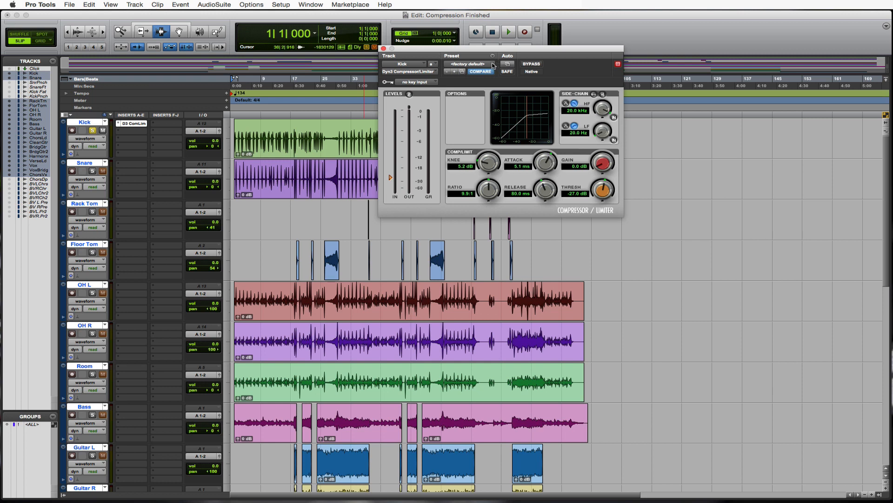
Load the Kick Thump preset into the Kick track's compressor.
left_click(493, 65)
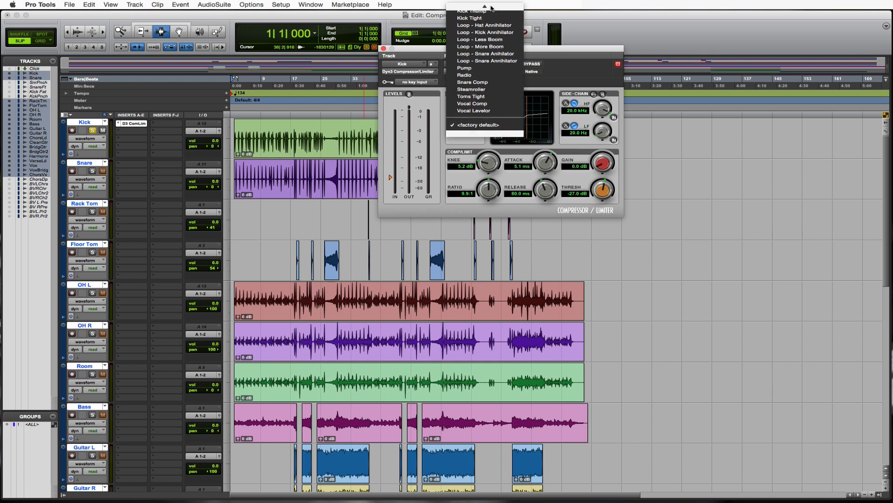
mouse_move(492, 8)
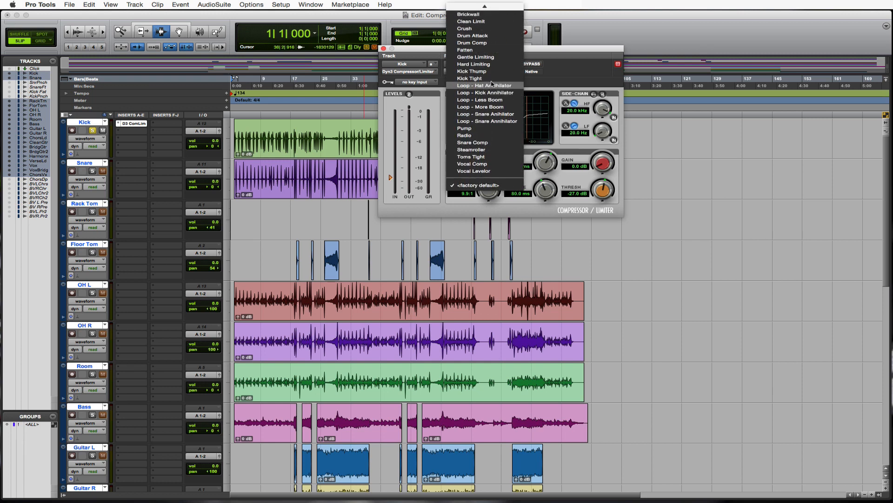
left_click(508, 72)
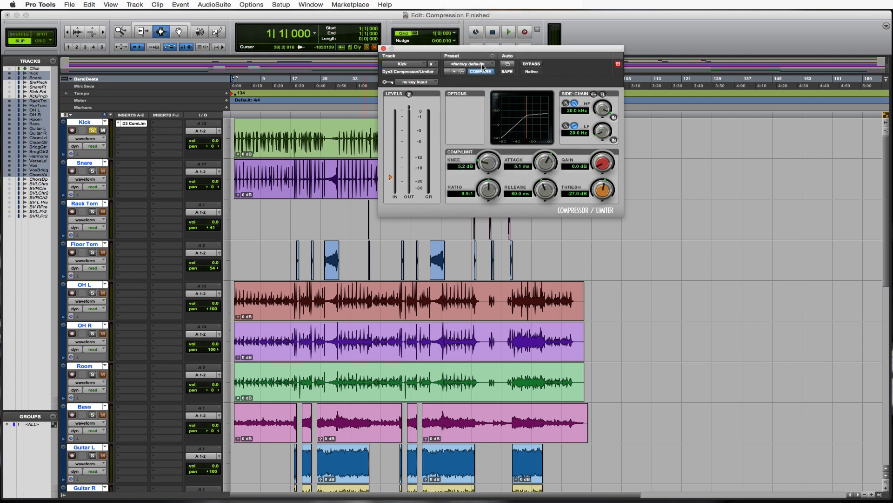
left_click(493, 65)
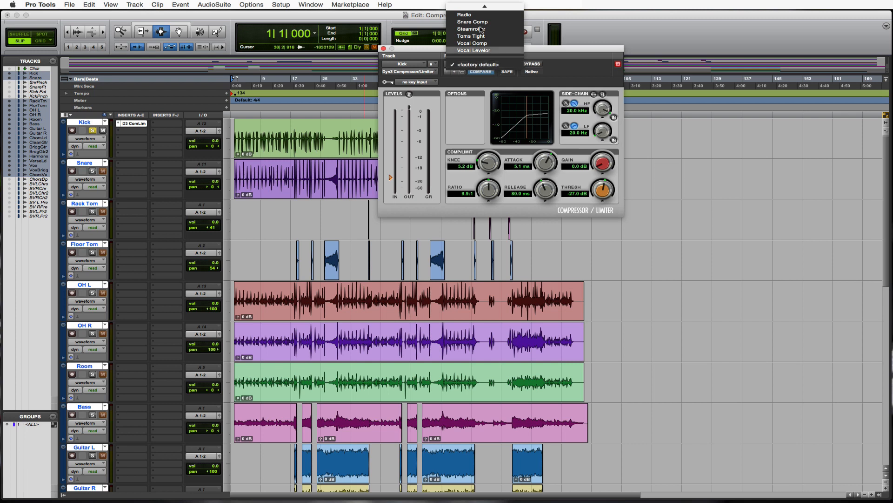
mouse_move(485, 6)
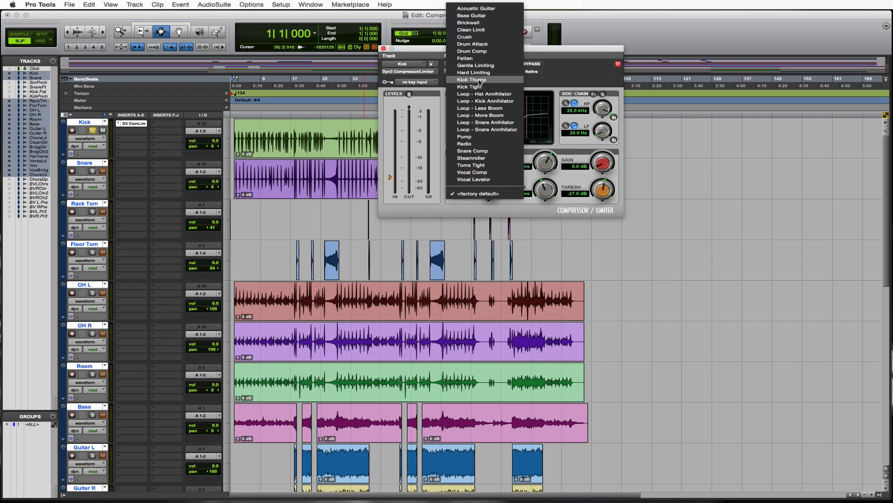
left_click(480, 80)
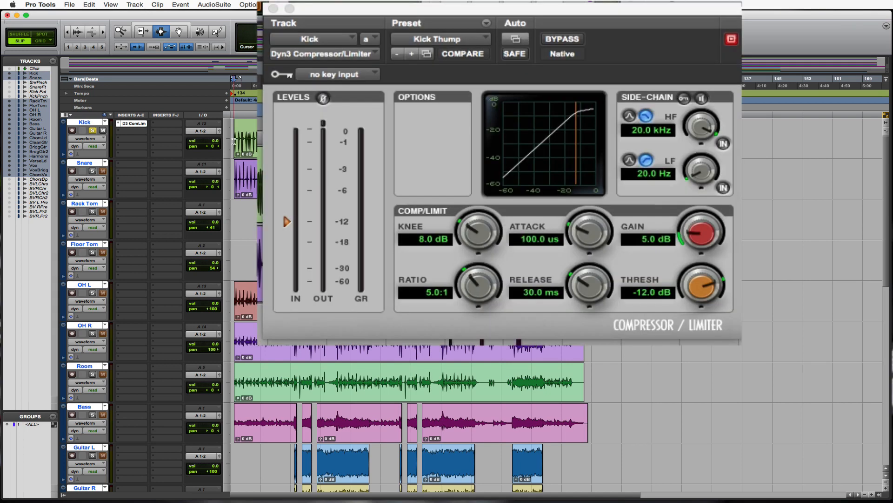
Audition the Kick Thump preset on the kick and lower its threshold to -29.7 dB.
key("space")
left_click_drag(706, 284, 700, 321)
key("space")
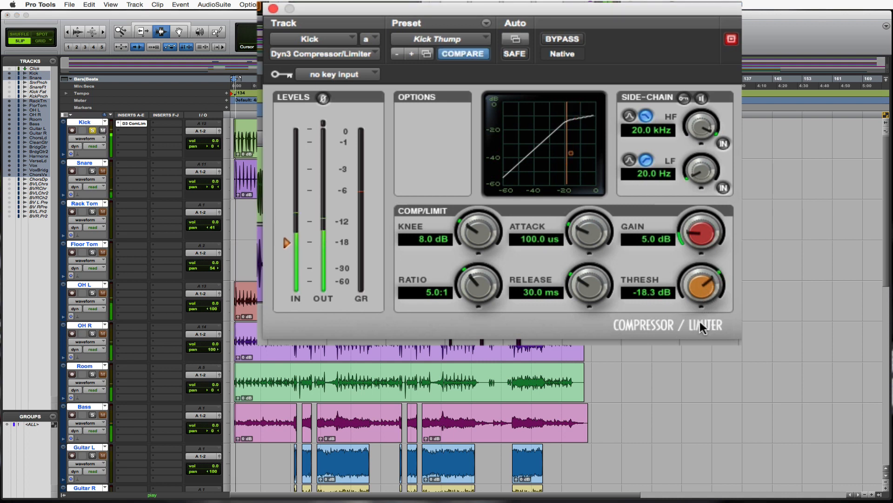
left_click_drag(698, 269, 694, 312)
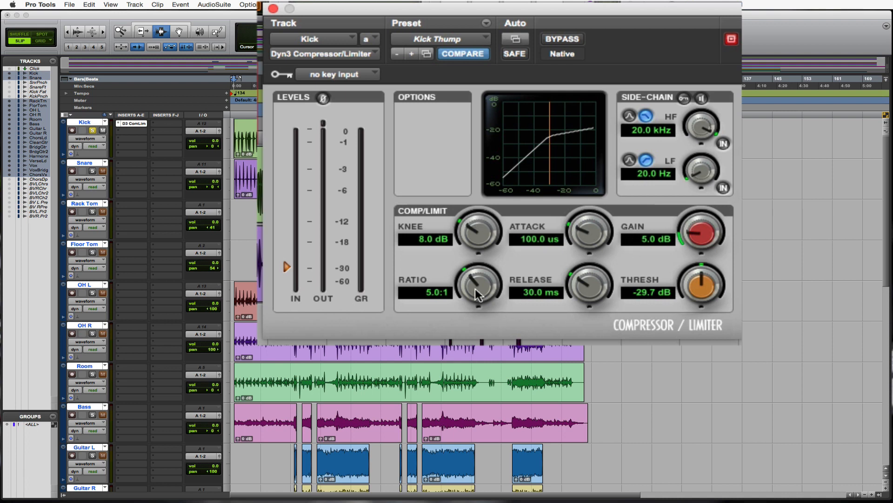
Audition heavy kick compression with a 100.0:1 ratio, 10.0 us attack, 162.2 ms release and 0.0 dB knee.
left_click_drag(476, 289, 493, 192)
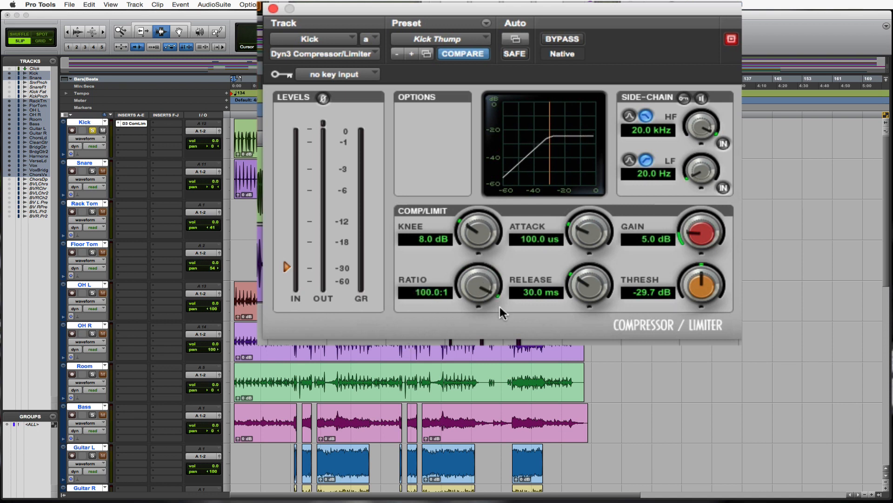
key("space")
left_click_drag(591, 230, 588, 250)
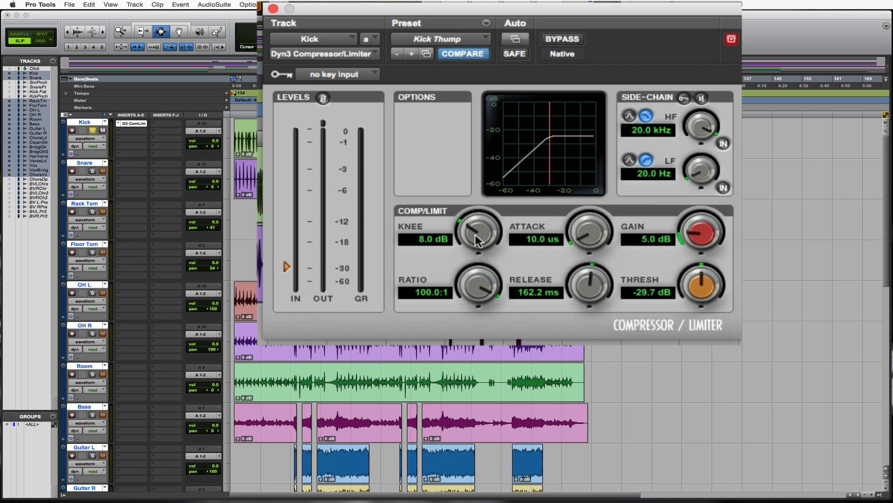
left_click_drag(476, 236, 487, 276)
key("space")
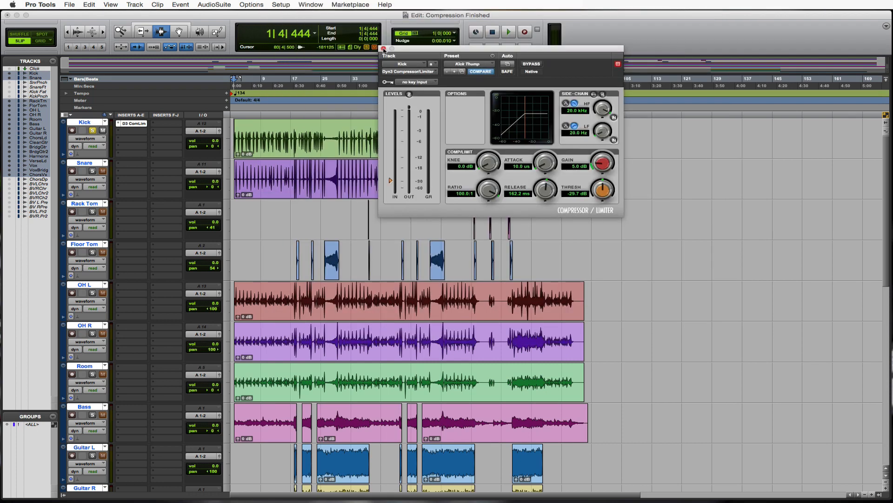
Close the compressor window and replace the Kick track's insert with the mono BF-76 plug-in.
left_click(383, 48)
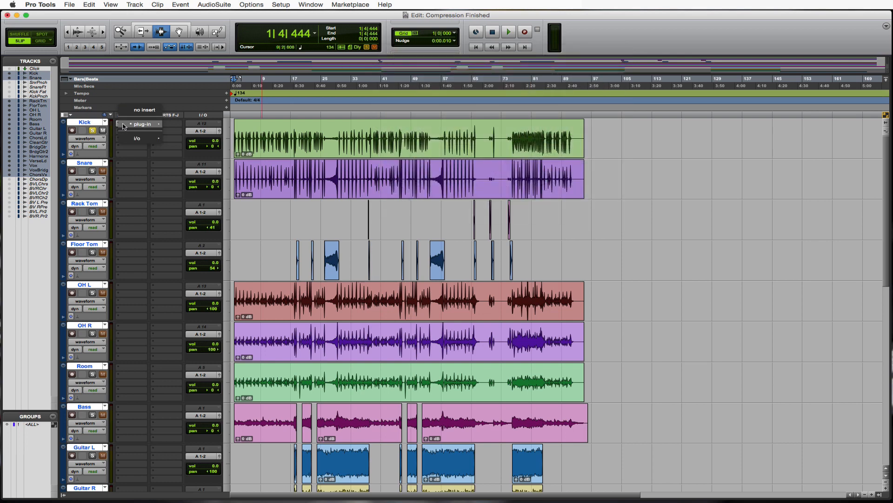
mouse_move(145, 124)
mouse_move(191, 135)
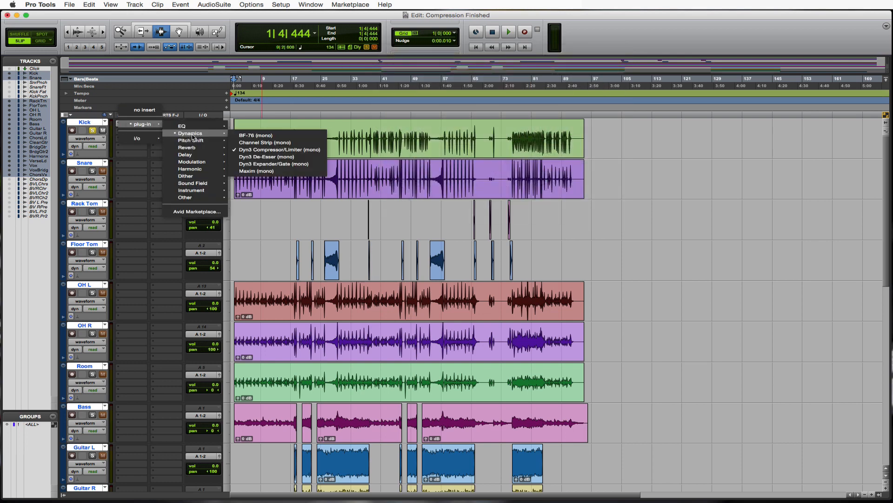
left_click(286, 136)
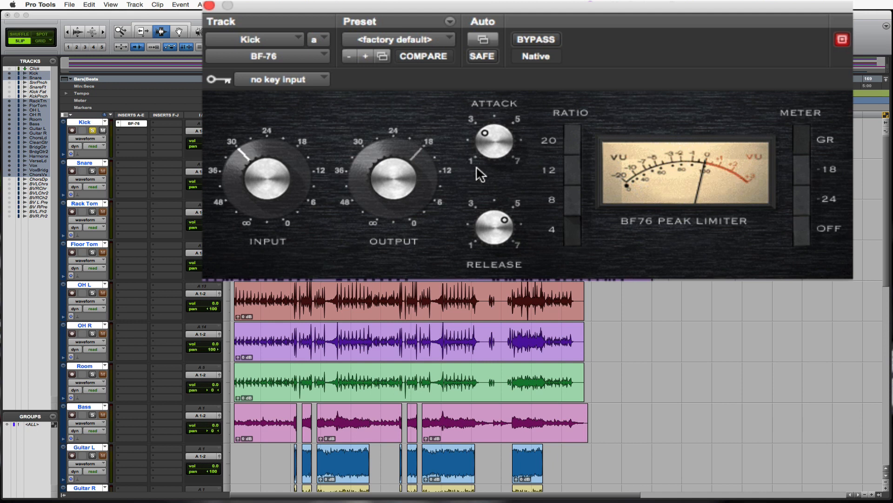
Set the BF-76's attack to about 5 and release to about 4, and raise its input to 24 while playing.
left_click_drag(491, 142, 518, 253)
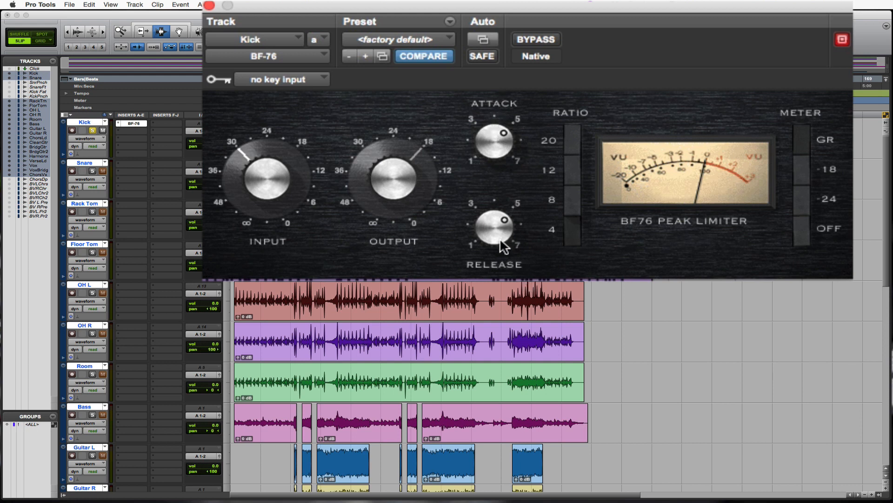
left_click_drag(497, 242, 500, 273)
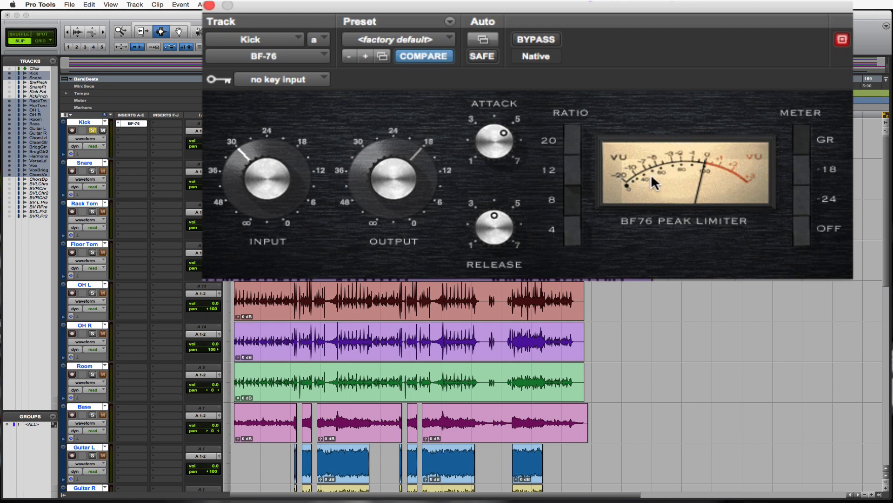
key("space")
left_click_drag(271, 190, 270, 170)
Turn the BF-76's attack to 7 and sweep its release during playback, ending at 1.
left_click_drag(488, 140, 489, 138)
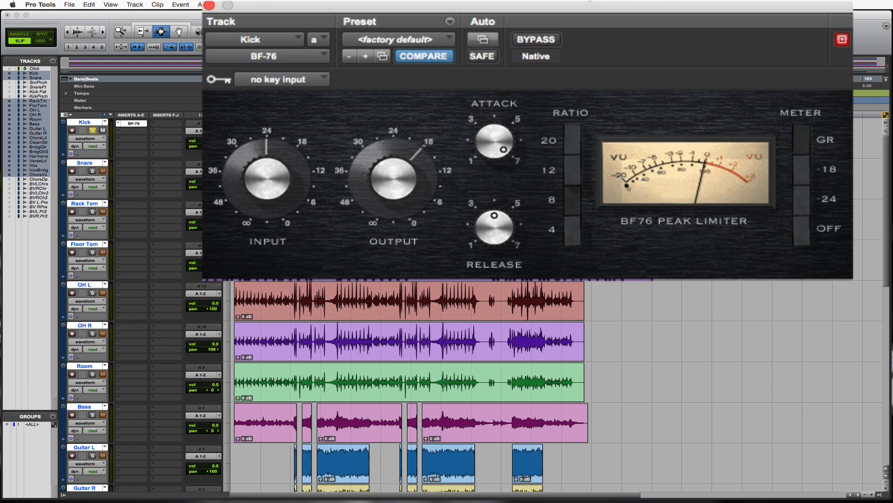
left_click_drag(482, 241, 486, 58)
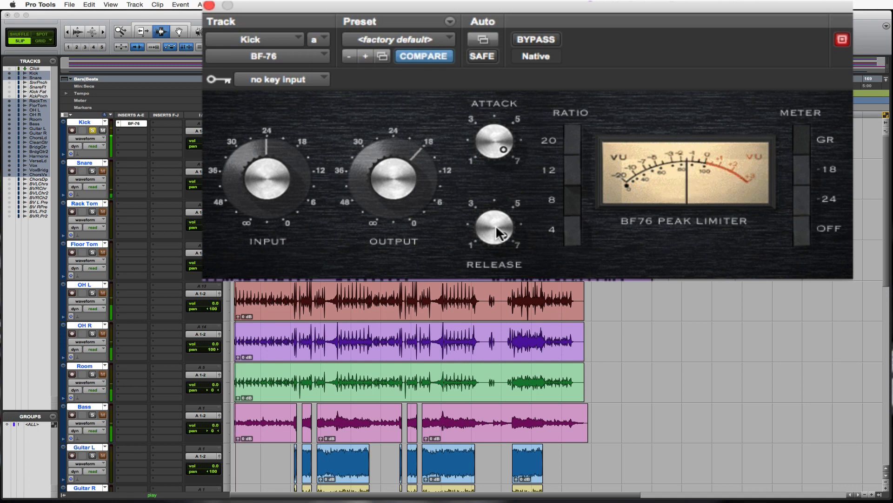
left_click_drag(496, 227, 490, 342)
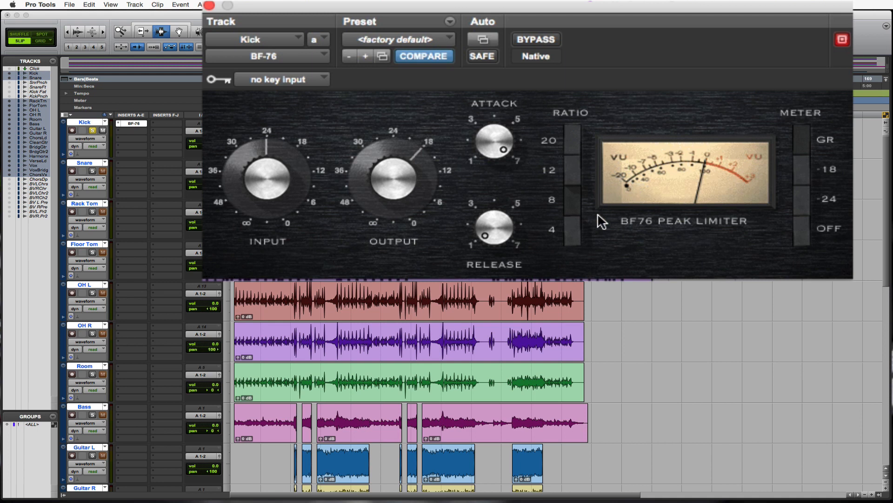
Try the BF-76's ratio settings of 12, 4 and 8, including combined selections.
left_click(575, 168, "shift")
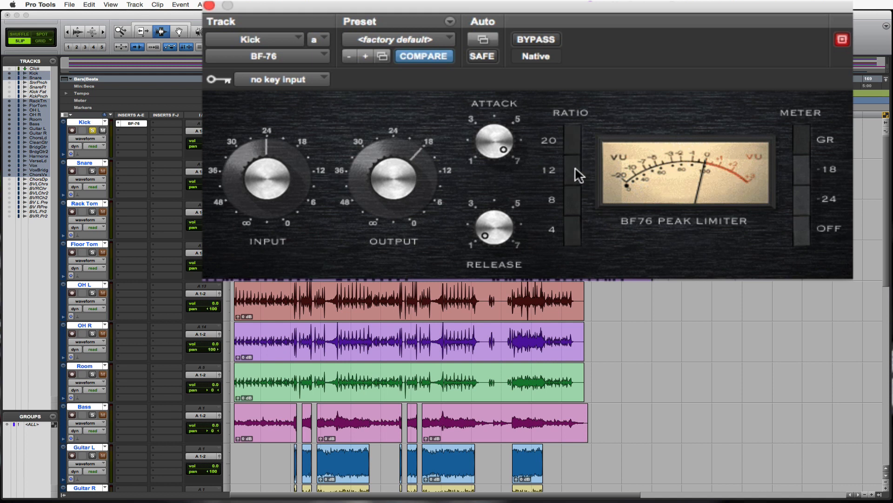
left_click(573, 231)
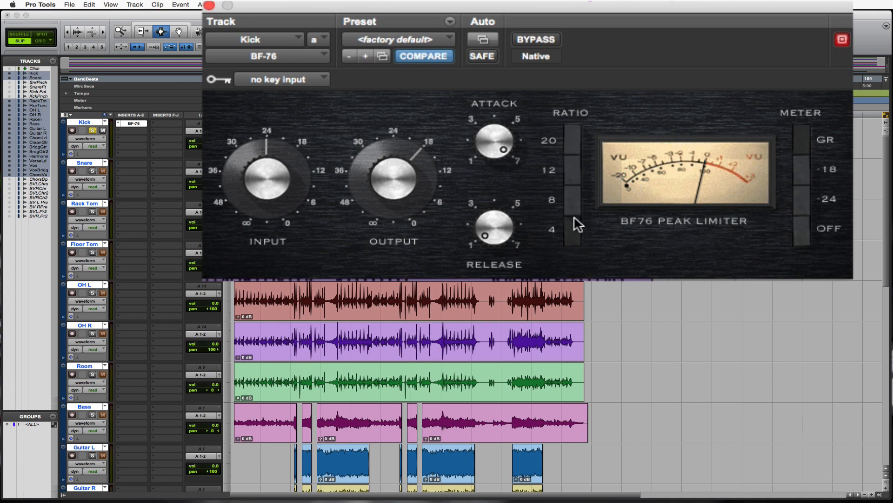
left_click(572, 199, "shift")
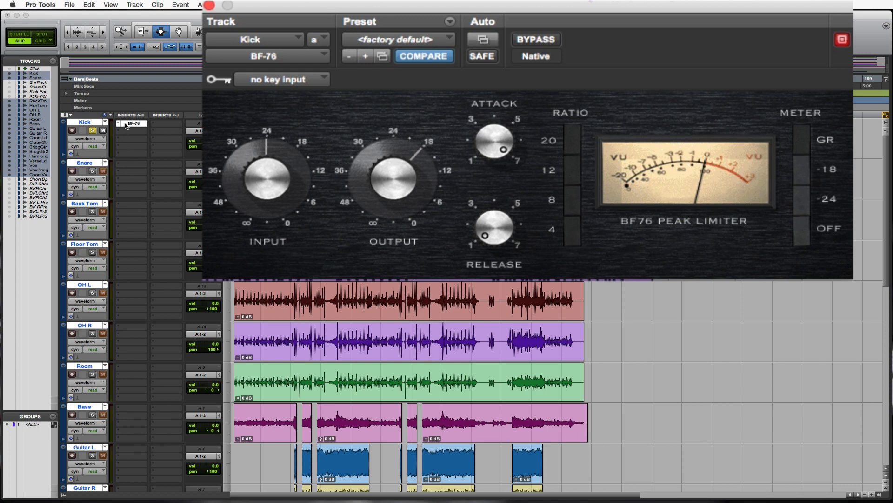
Move the BF-76 insert from the Kick track to the Room track and solo Room instead of Kick.
left_click_drag(125, 124, 132, 375)
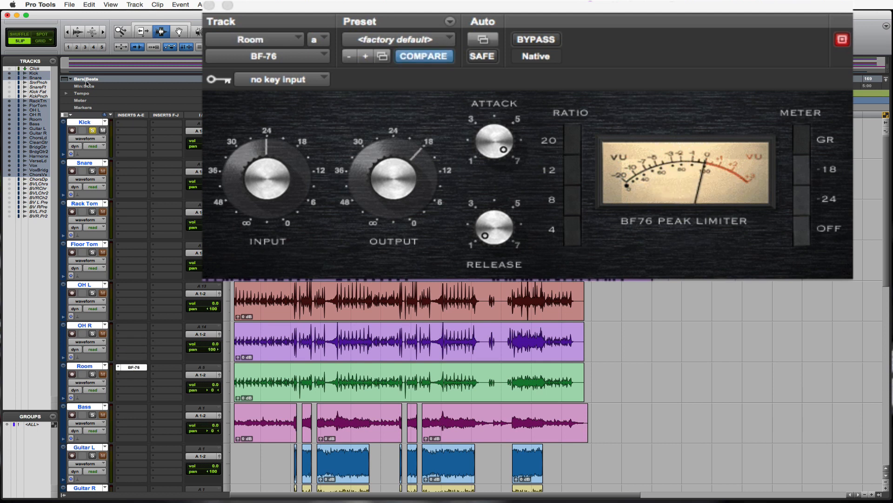
left_click(93, 130)
left_click(93, 375)
Set the Room track BF-76's release to about 5.5 and attack to about 6, and play the room from its start.
left_click_drag(496, 219, 529, 170)
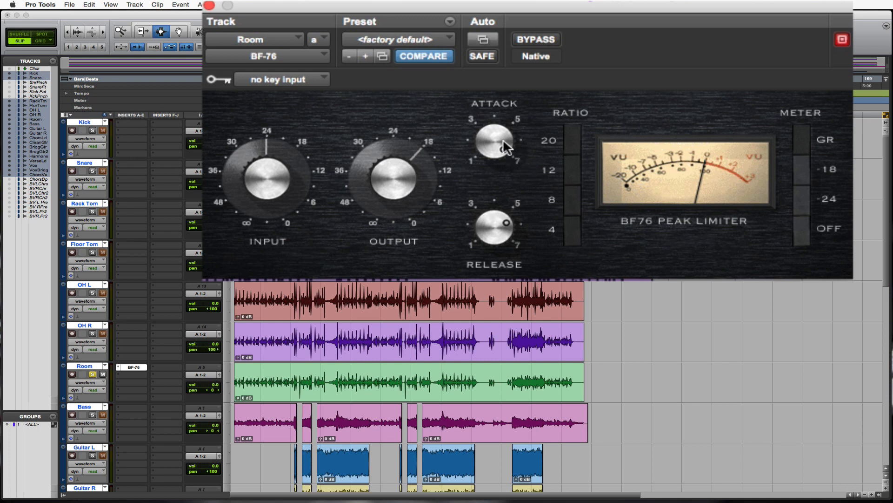
left_click_drag(503, 138, 485, 175)
left_click(235, 383)
key("space")
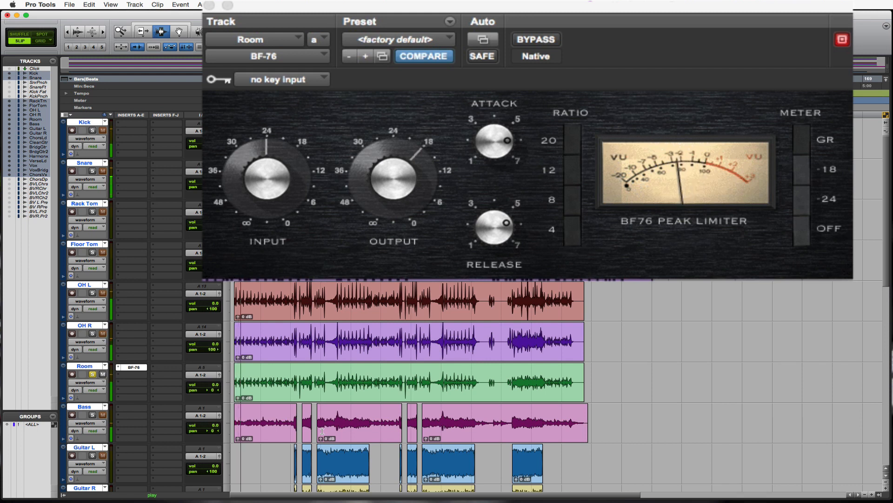
key("space")
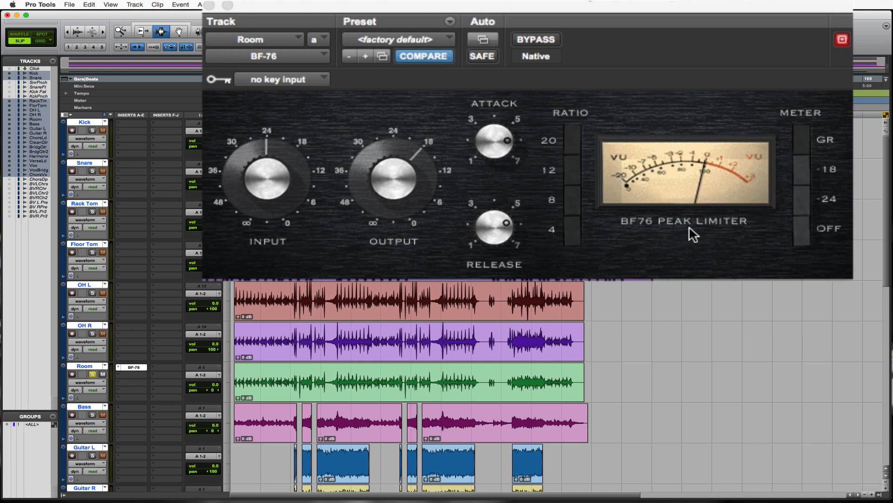
During playback, raise the BF-76's input on Room to about 18 and lower its output to 24.
key("space")
left_click_drag(269, 178, 272, 146)
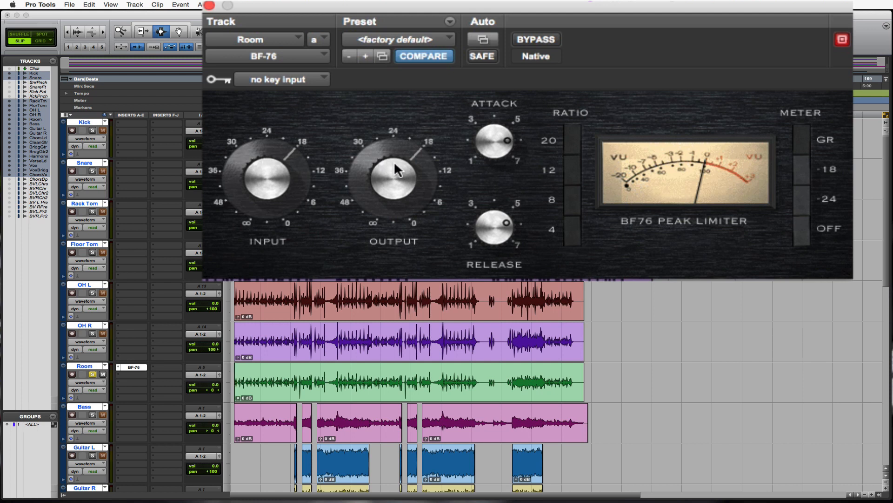
left_click_drag(389, 176, 386, 224)
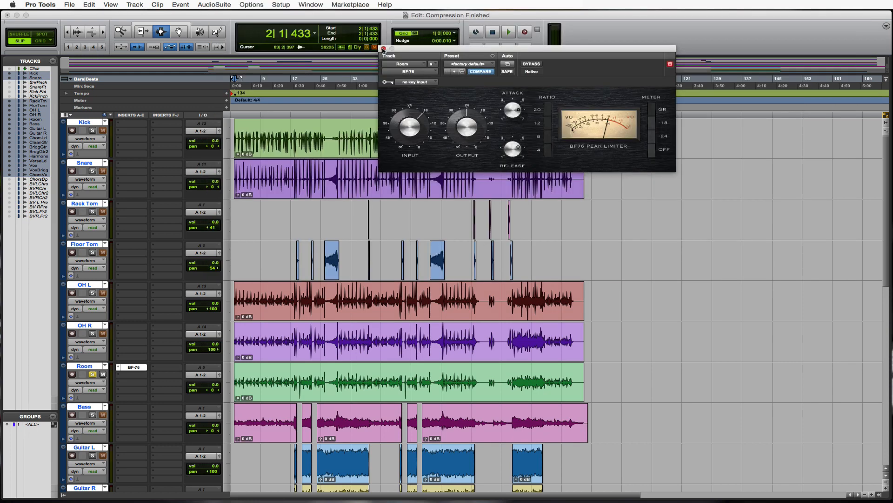
Examine the BF-76's Bomb Factory presets and its options for saving settings, and close the plug-in window.
left_click(486, 64)
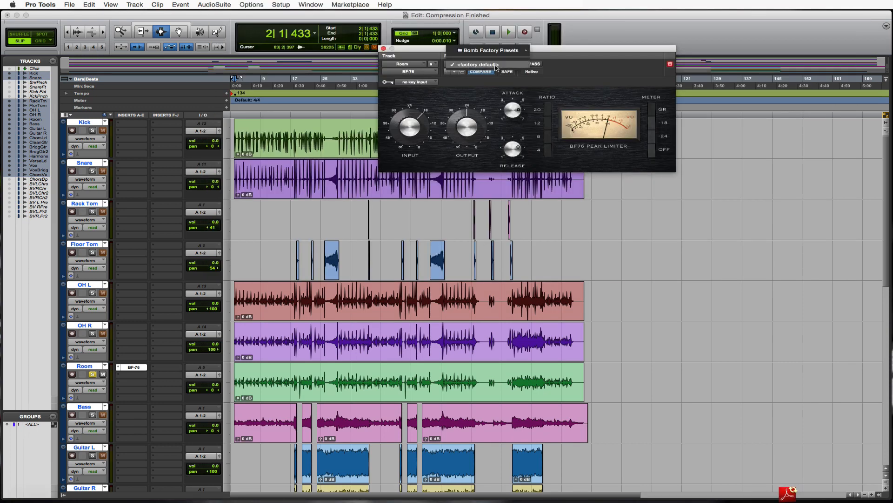
mouse_move(496, 52)
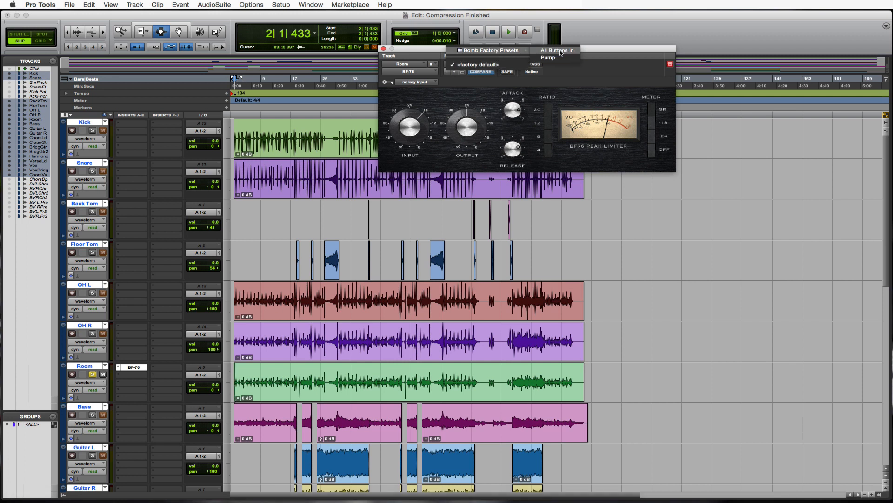
left_click(623, 59)
left_click(491, 56)
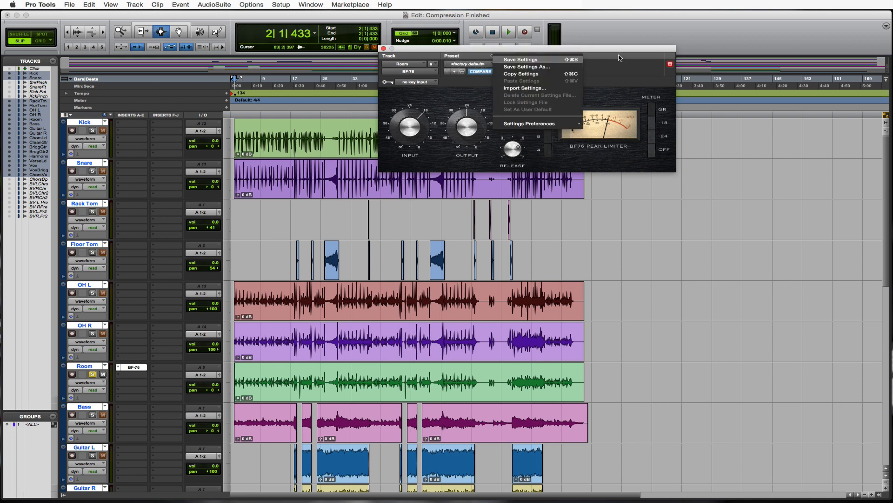
left_click(619, 58)
left_click(493, 56)
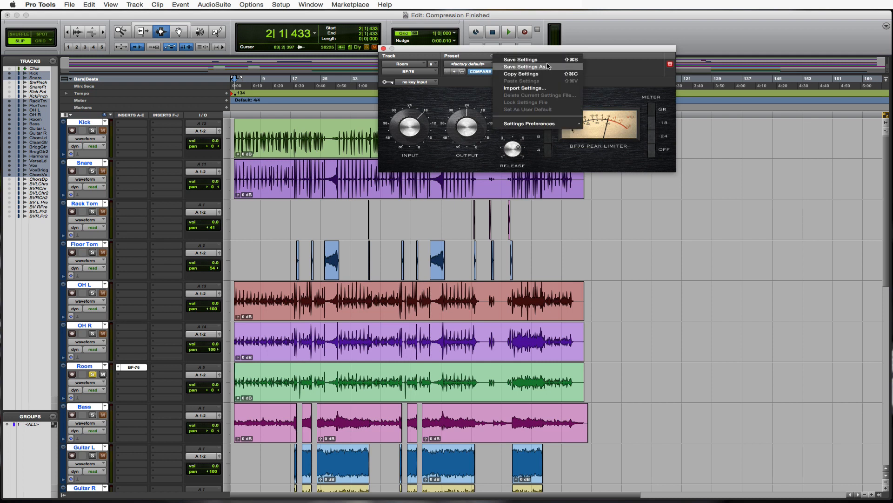
left_click(631, 77)
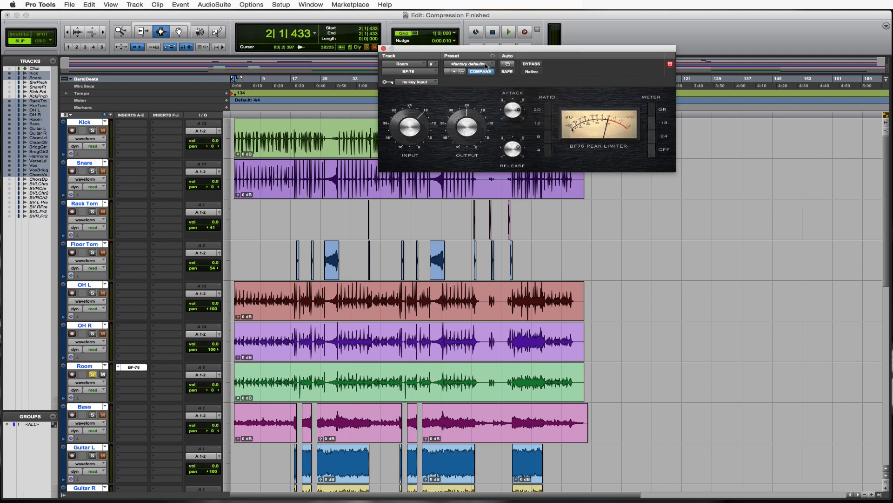
left_click(488, 66)
mouse_move(498, 51)
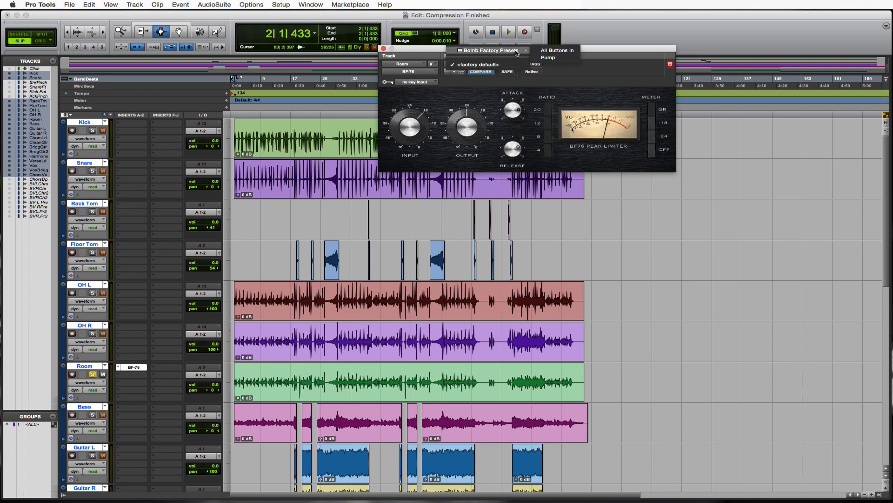
left_click(612, 71)
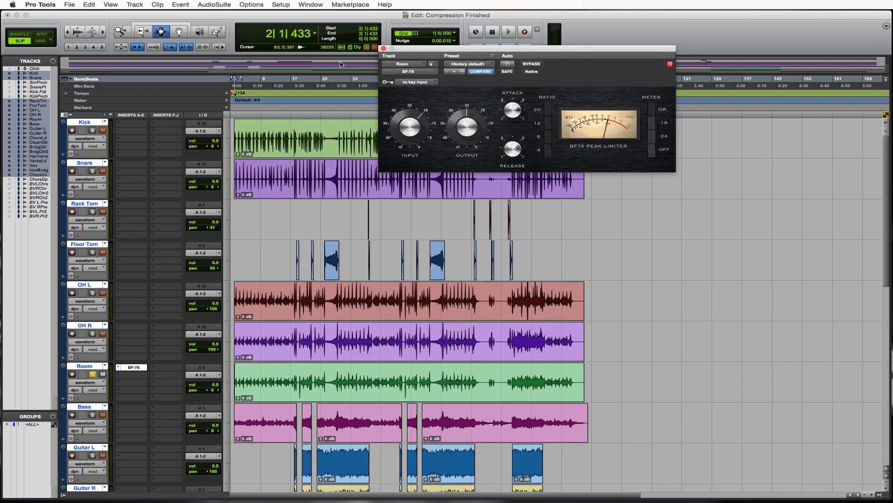
left_click(383, 49)
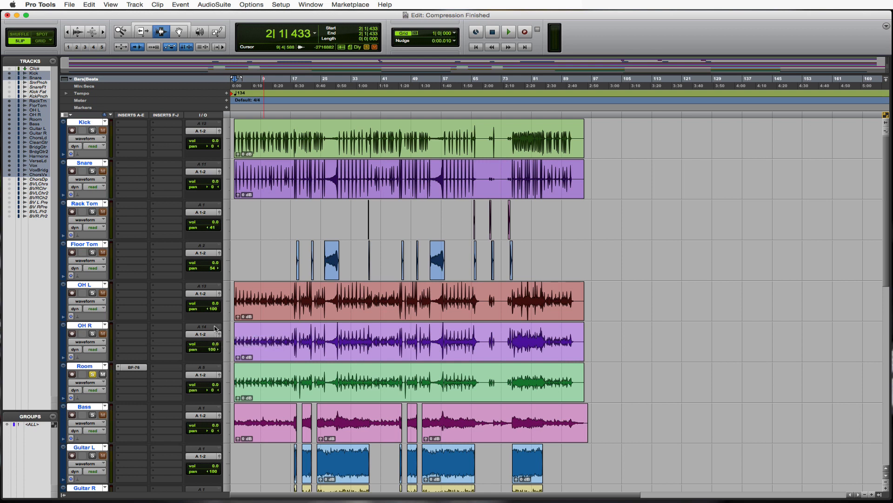
Insert the mono Dyn3 Compressor/Limiter on the Kick track and raise its ratio to 6.7:1.
left_click(122, 125)
mouse_move(148, 140)
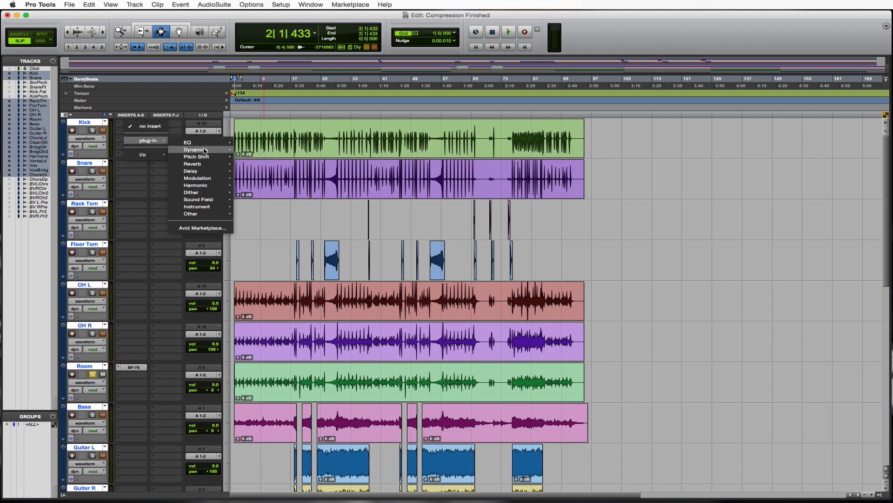
mouse_move(204, 150)
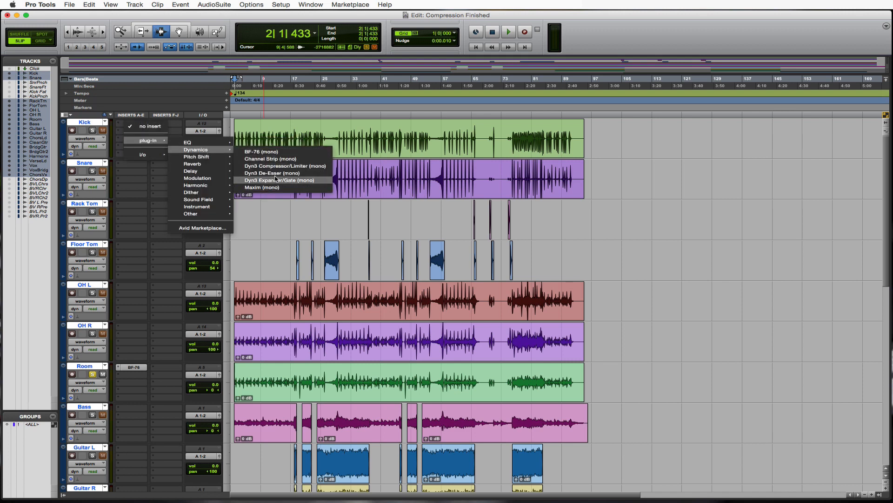
left_click(278, 168)
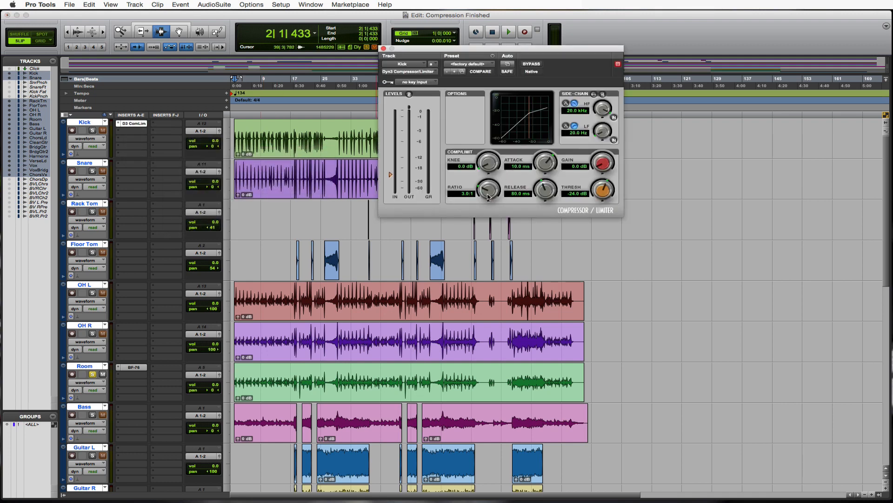
left_click_drag(488, 194, 487, 175)
Load the Kick Thump preset in the Kick track's compressor and look over the other available presets.
left_click(492, 64)
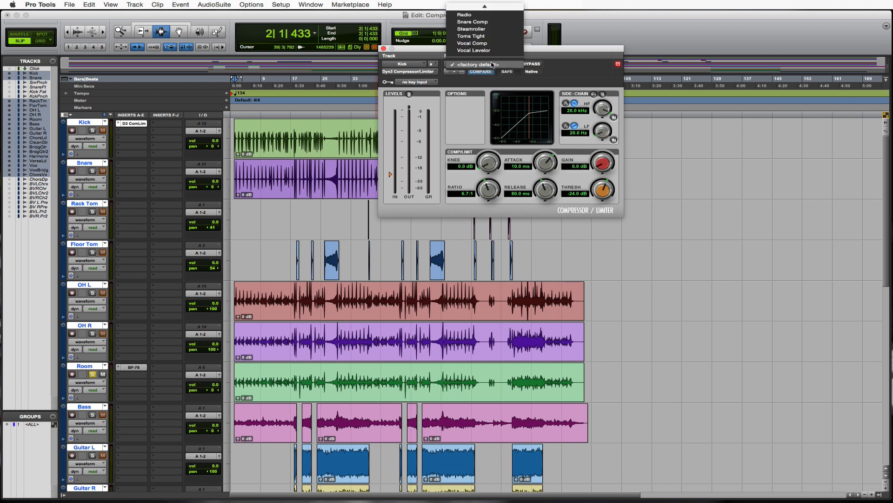
scroll(493, 70, "up", 10)
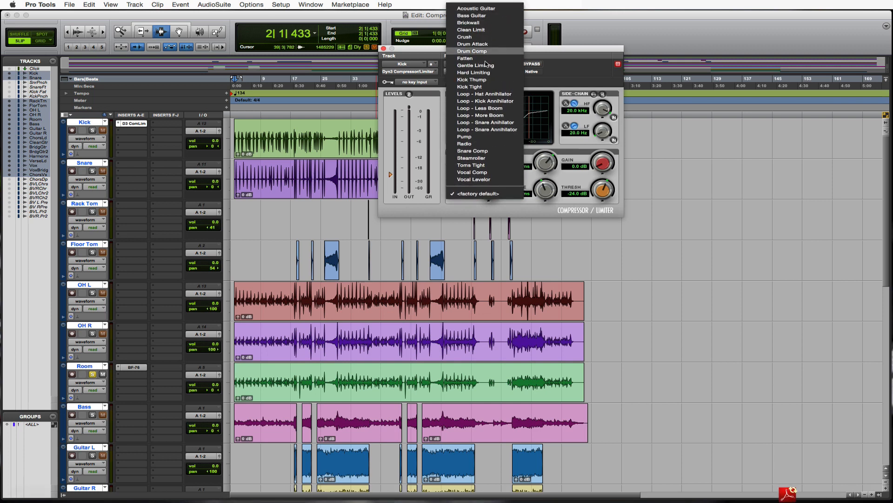
left_click(493, 81)
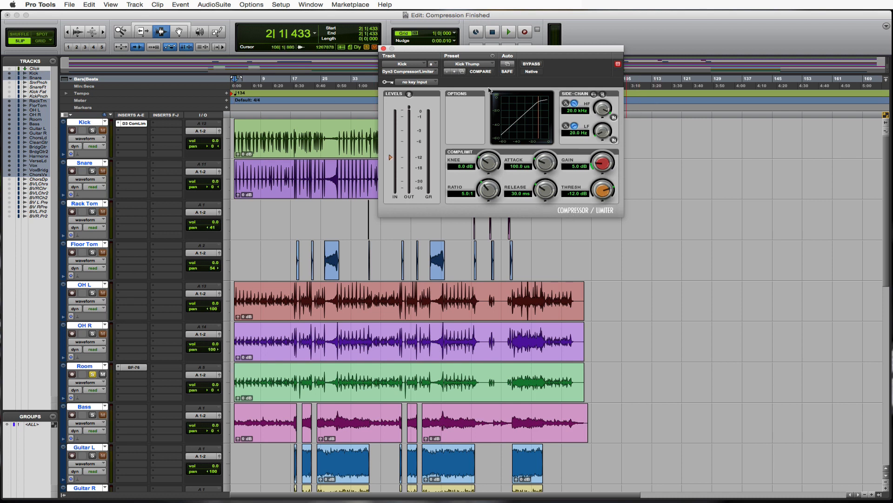
left_click(485, 65)
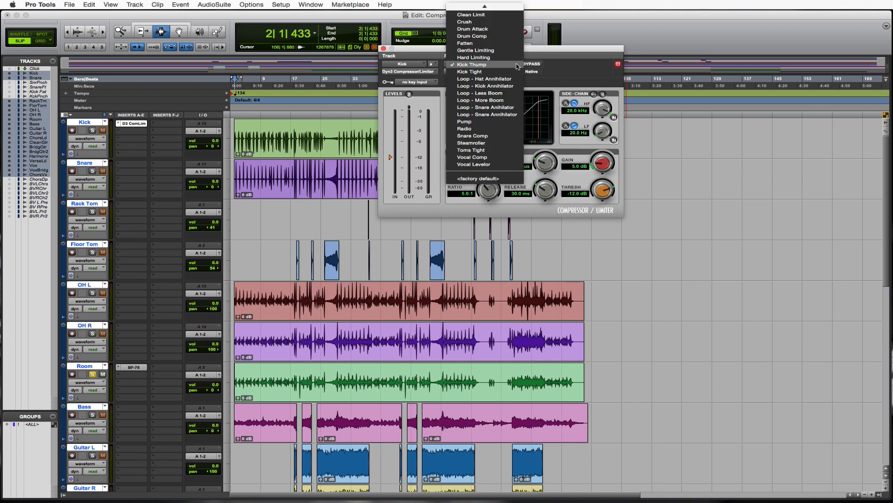
left_click(577, 67)
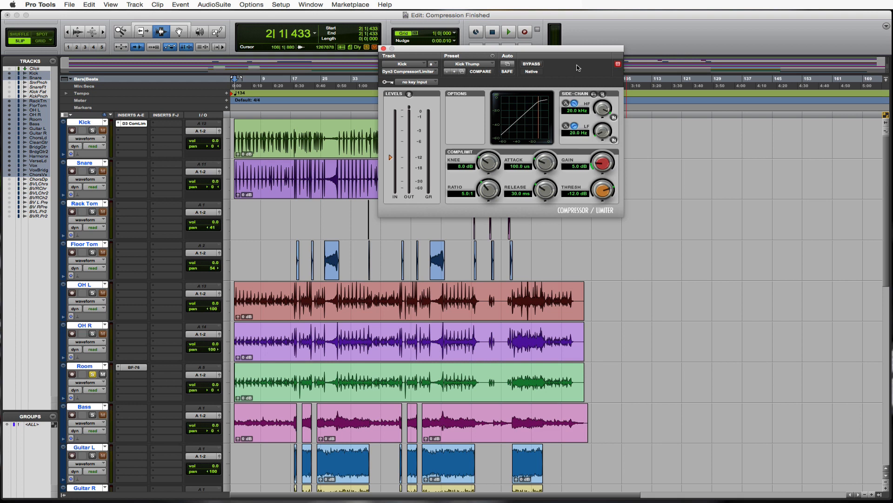